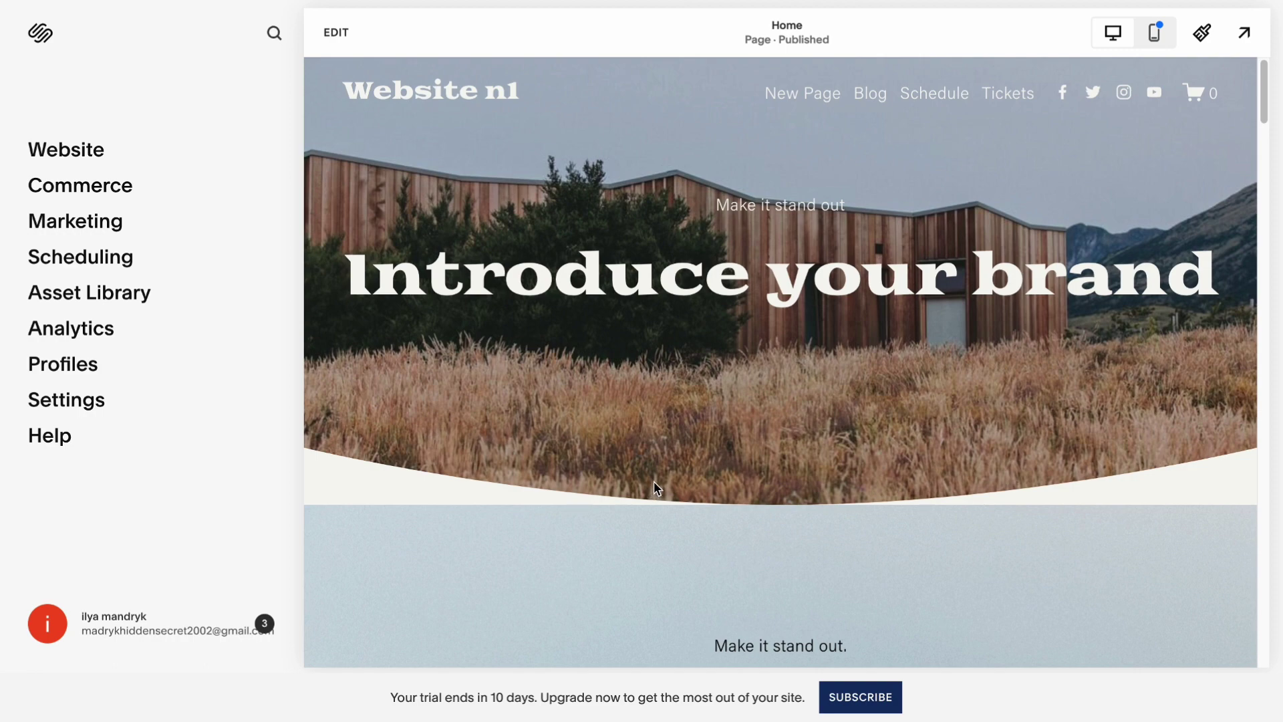
Open the site header's Site title & logo settings and add a logo from the image library
{"action": "left_click", "coordinate": [336, 31]}
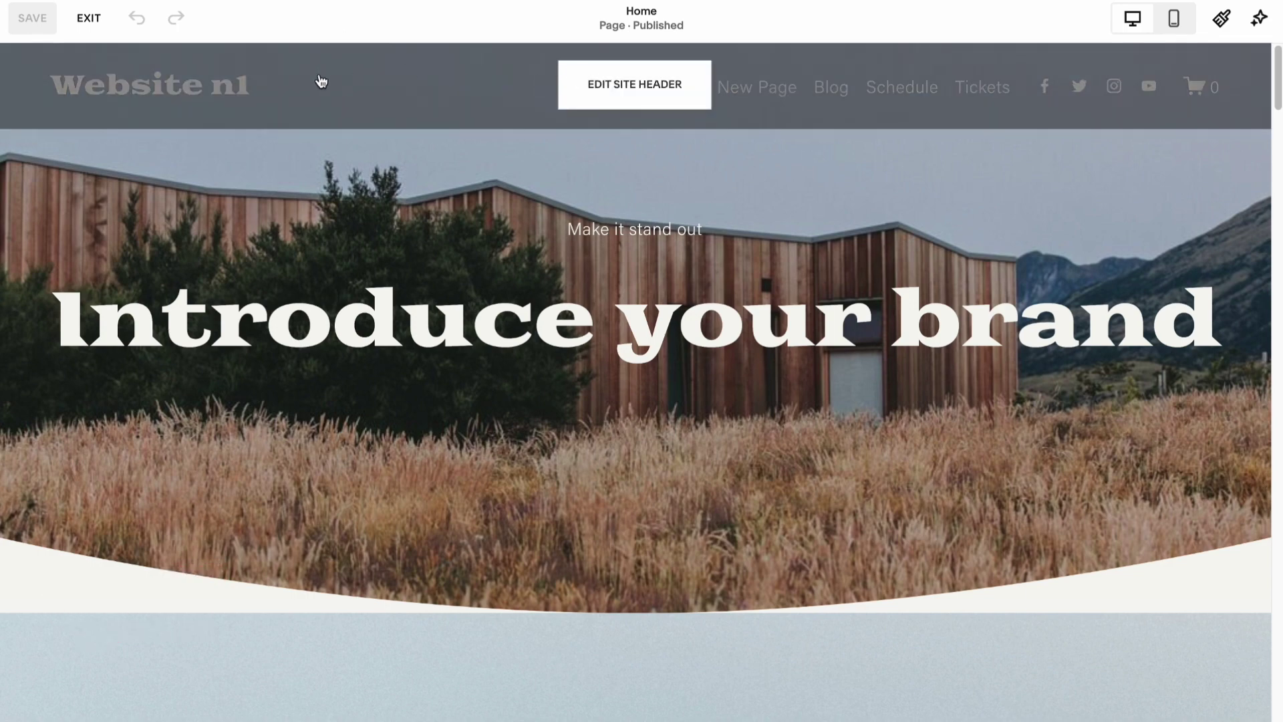
{"action": "left_click", "coordinate": [645, 93]}
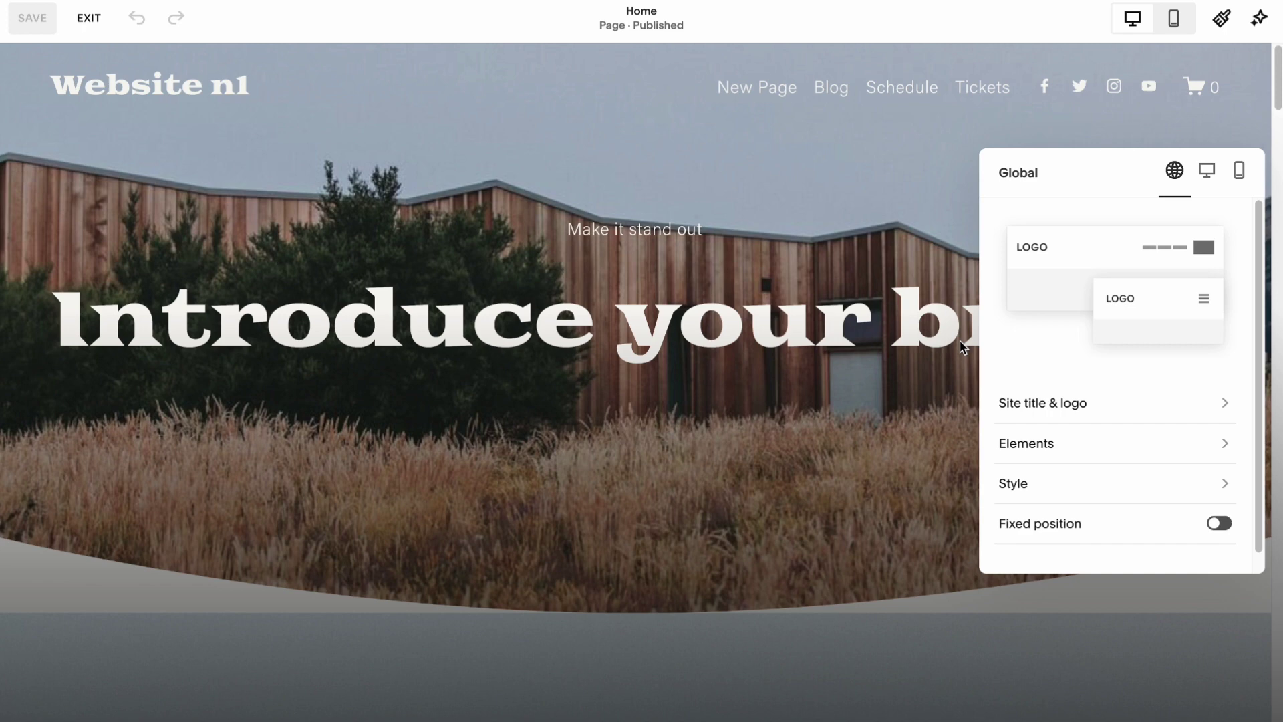
{"action": "left_click", "coordinate": [1032, 404]}
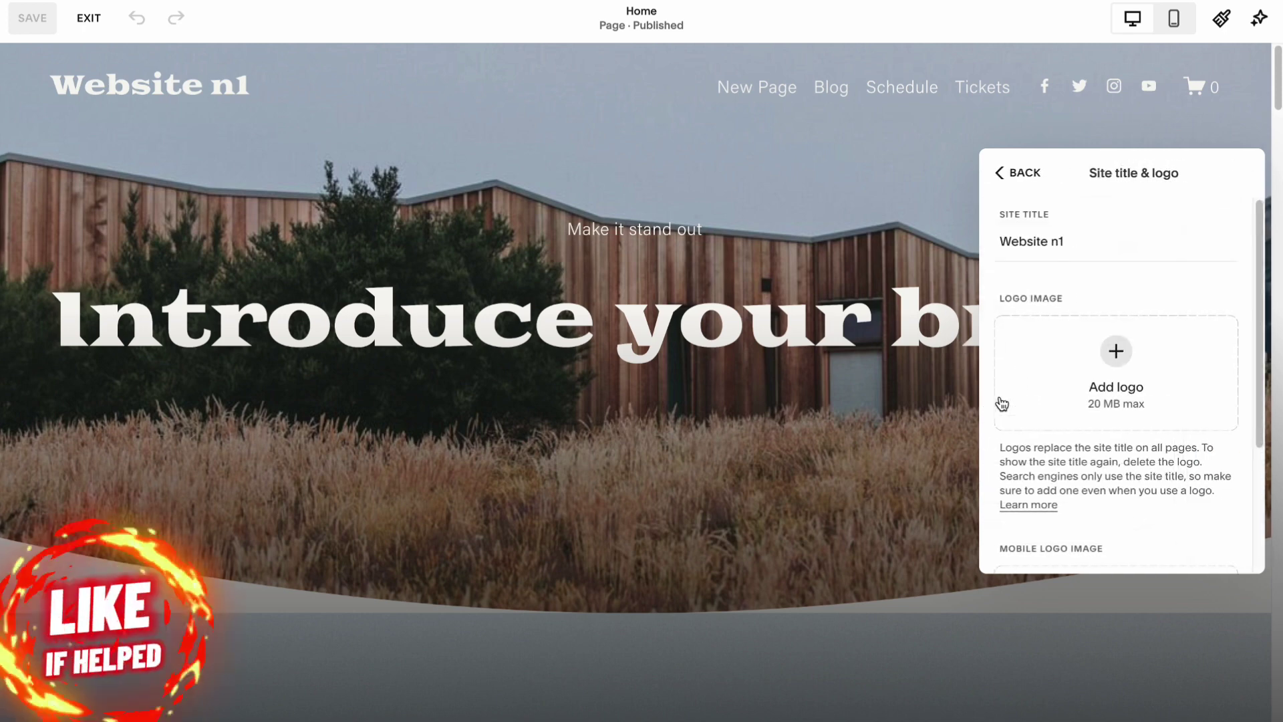
{"action": "left_click", "coordinate": [1113, 361]}
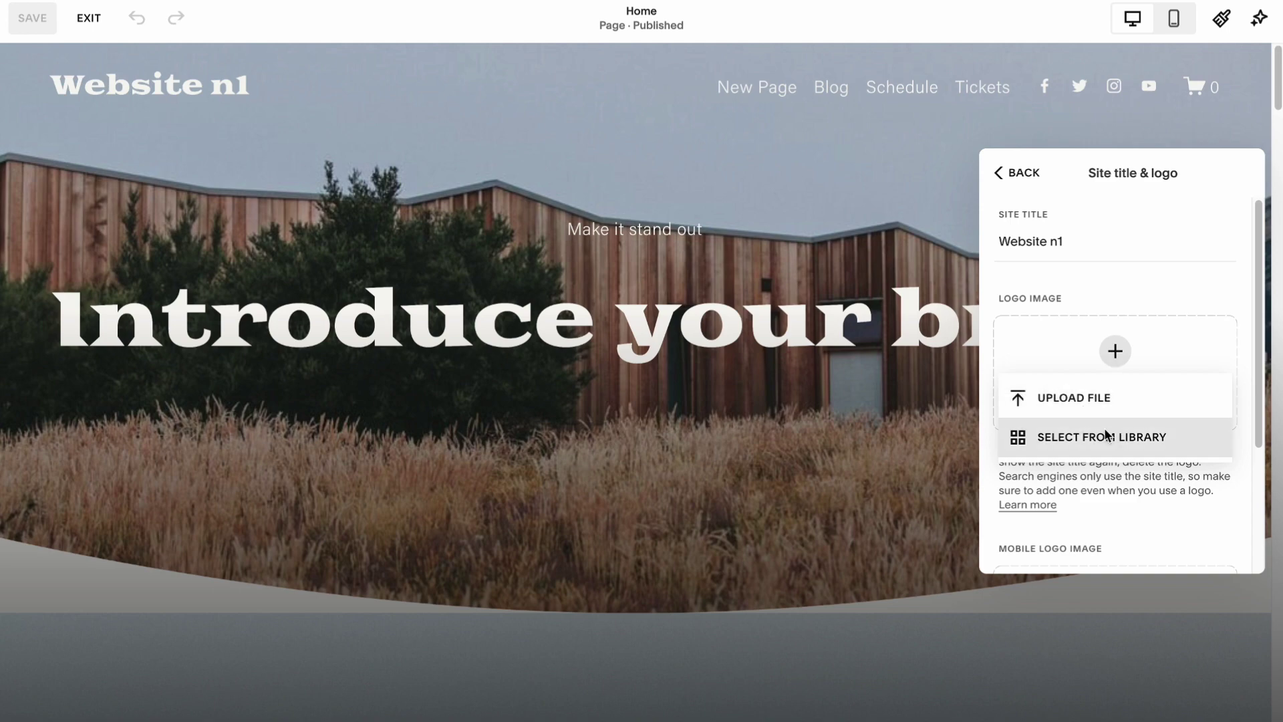
{"action": "left_click", "coordinate": [1123, 438]}
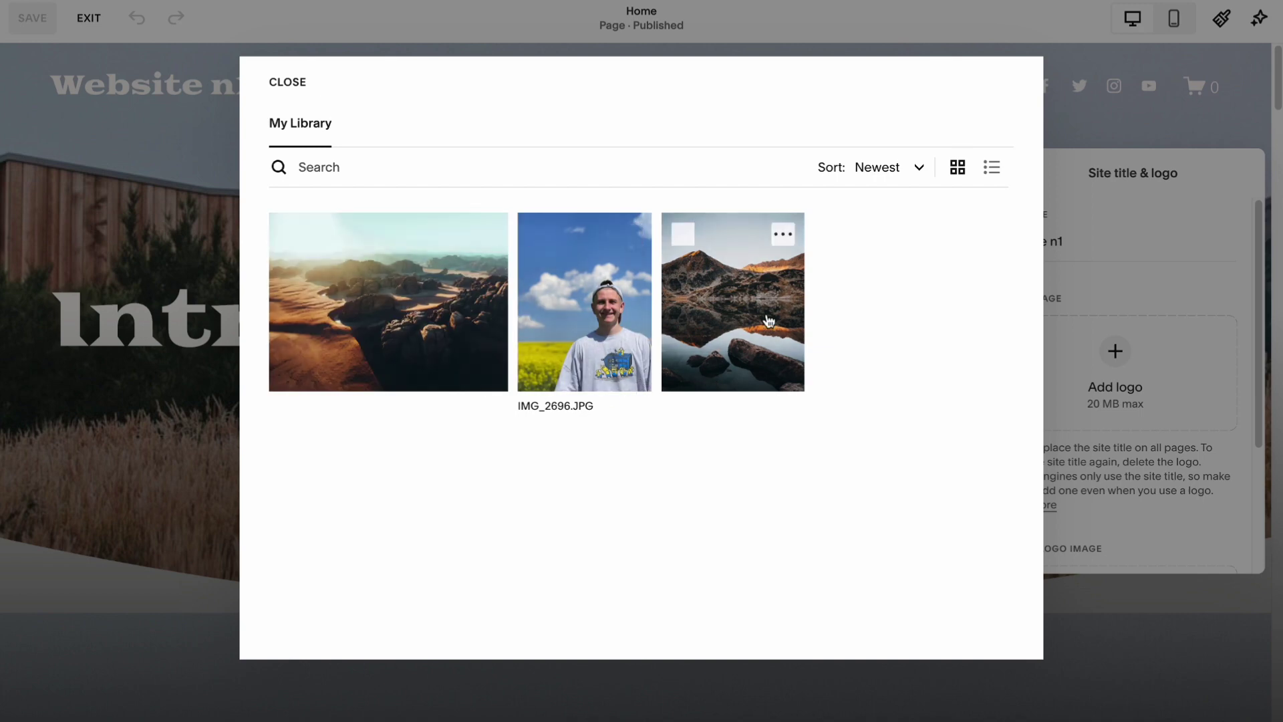
Add the mountain-lake photo as the header logo and return to the Global header panel
{"action": "left_click", "coordinate": [766, 326]}
{"action": "left_click", "coordinate": [987, 630]}
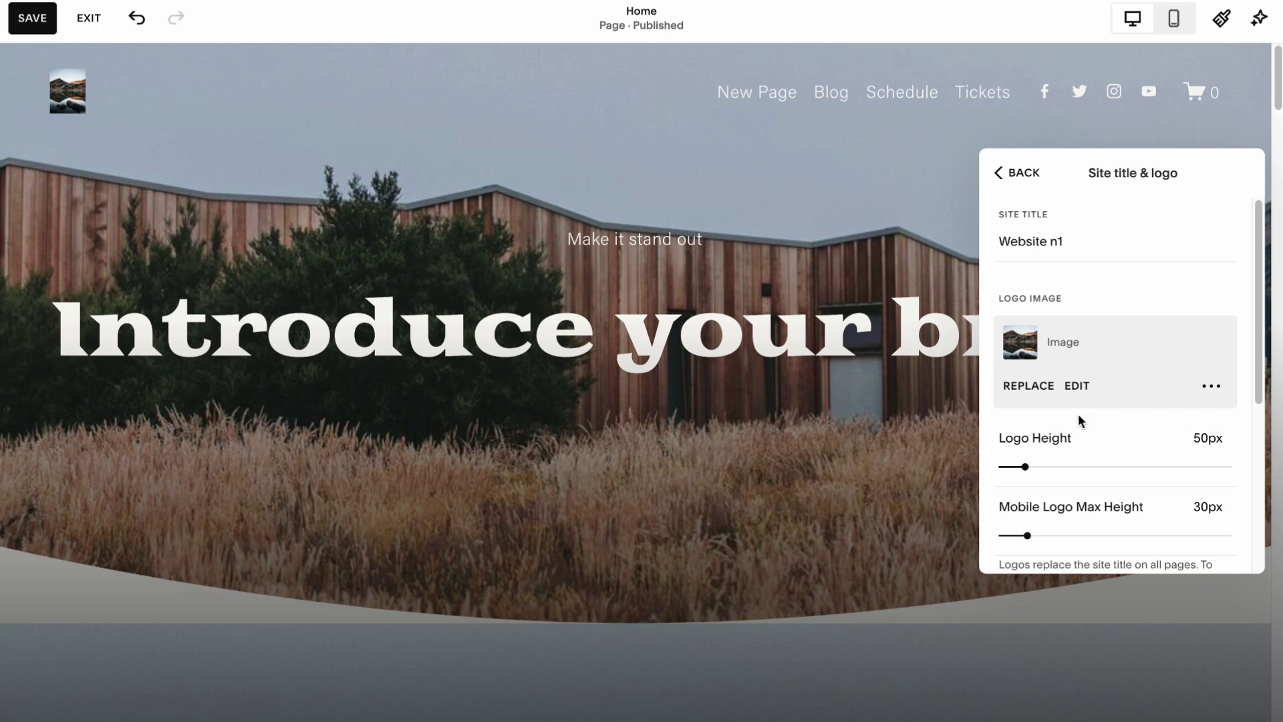
{"action": "left_click", "coordinate": [1210, 386]}
{"action": "left_click", "coordinate": [1003, 172]}
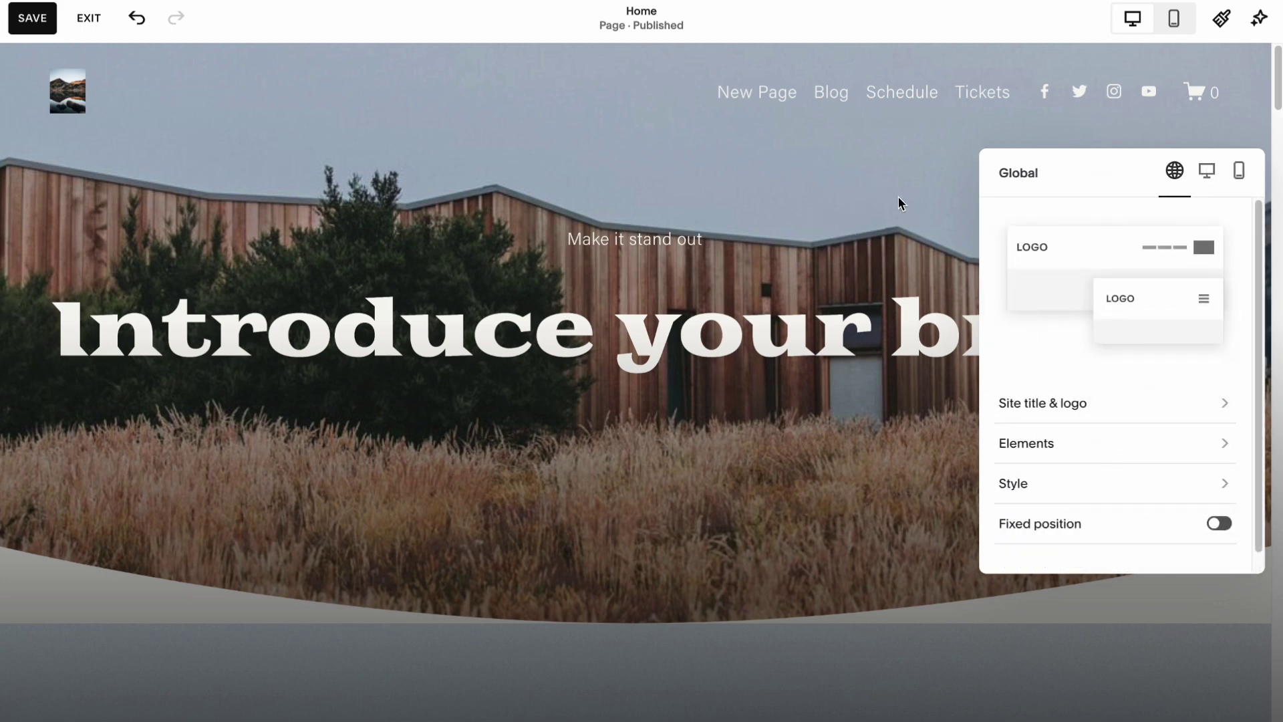